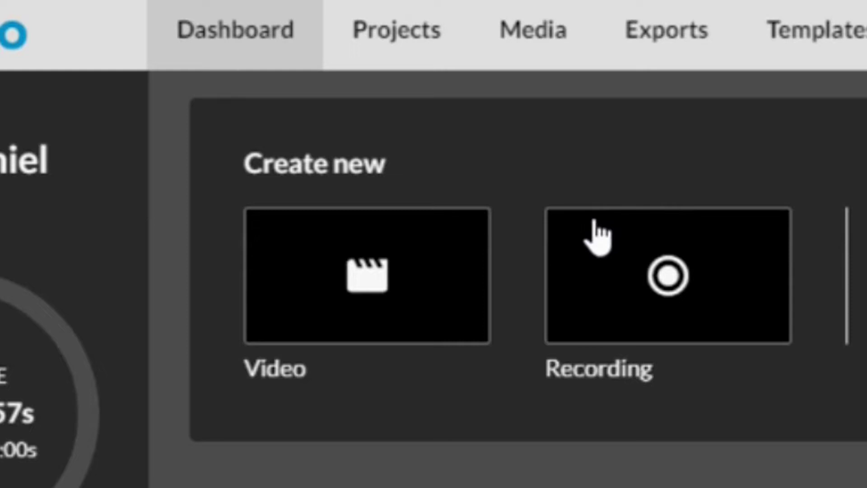
Step: Start a new webcam recording with the HP TrueVision HD camera and default microphone
left_click(587, 284)
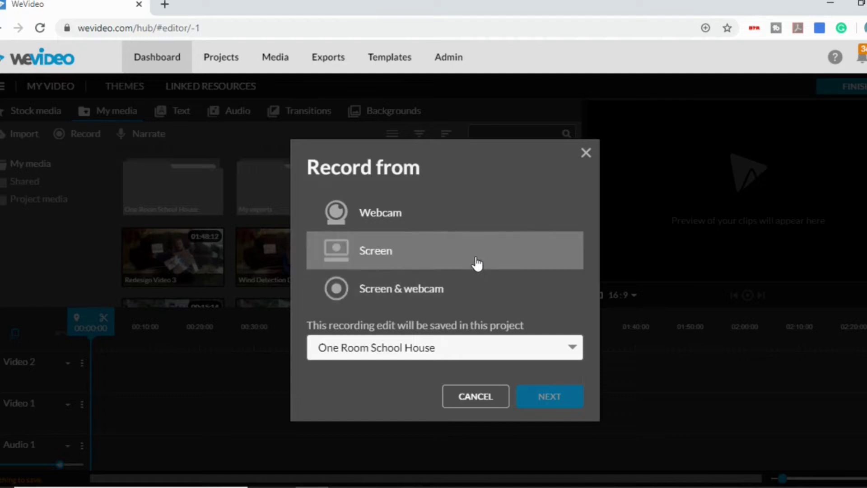
left_click(426, 220)
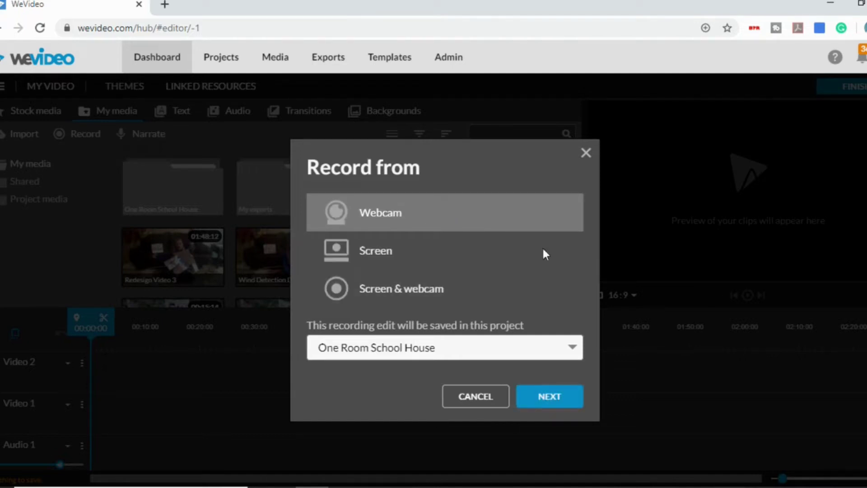
left_click(559, 398)
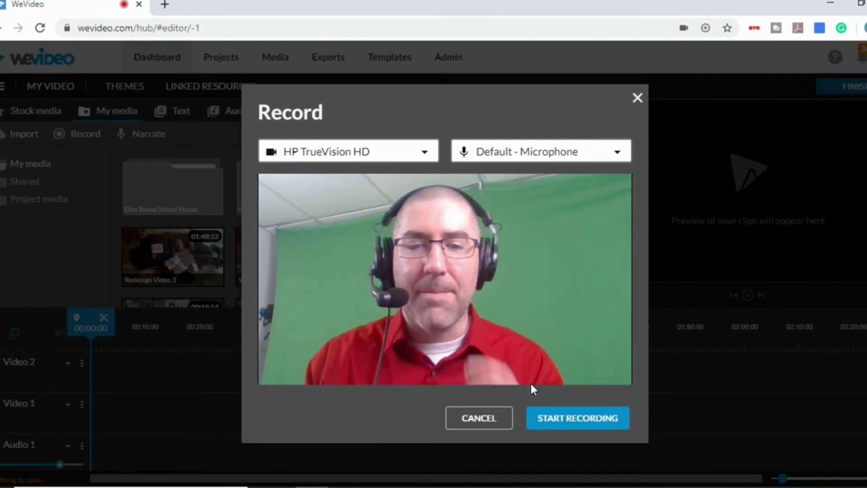
left_click(556, 419)
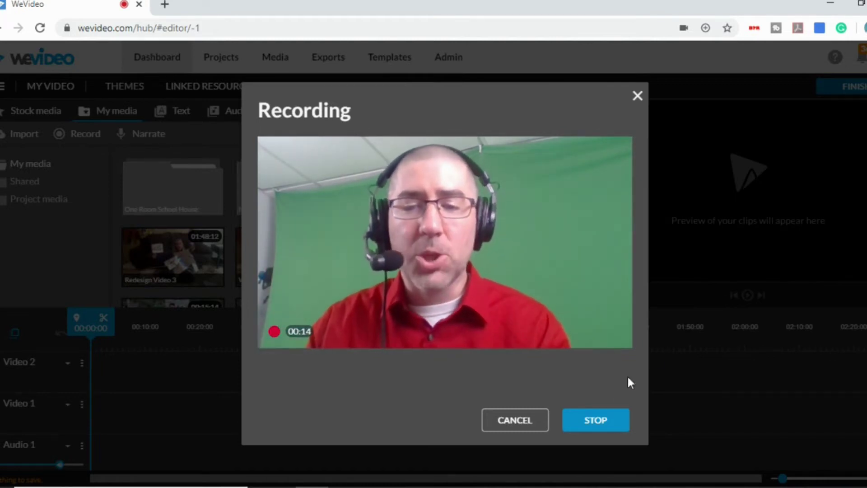
Step: Stop the webcam recording, preview it briefly, and save the clip onto Video 1
left_click(597, 420)
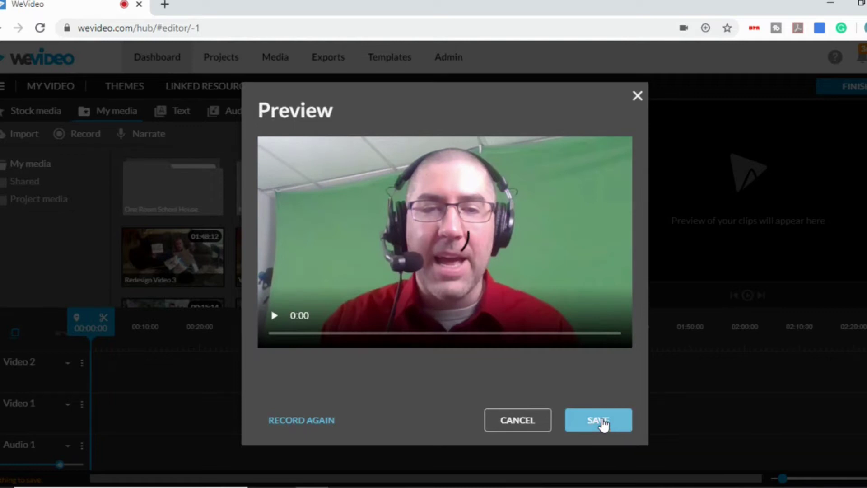
left_click(274, 316)
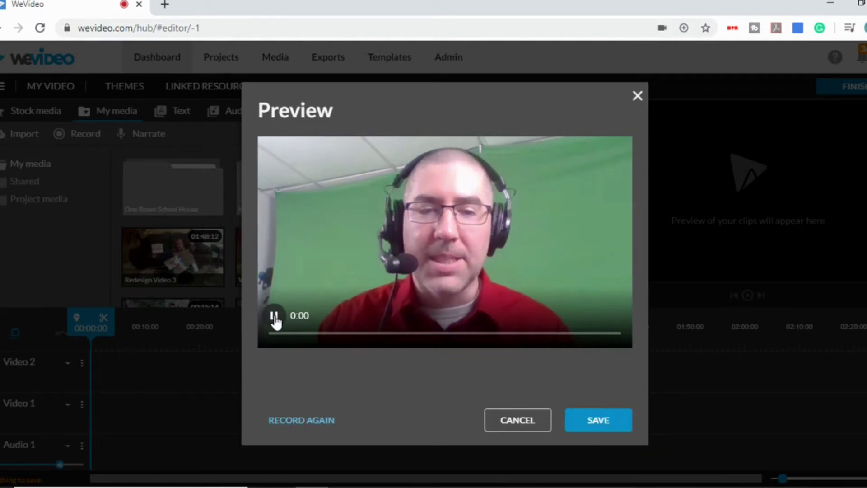
left_click(275, 319)
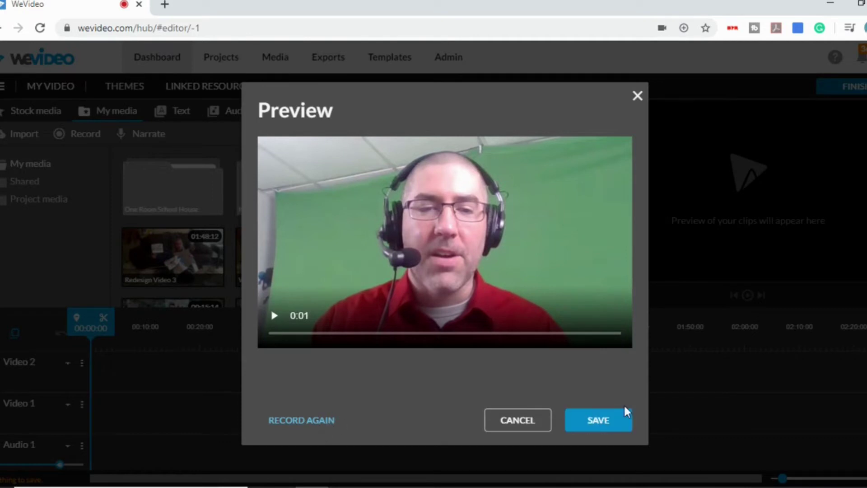
left_click(619, 420)
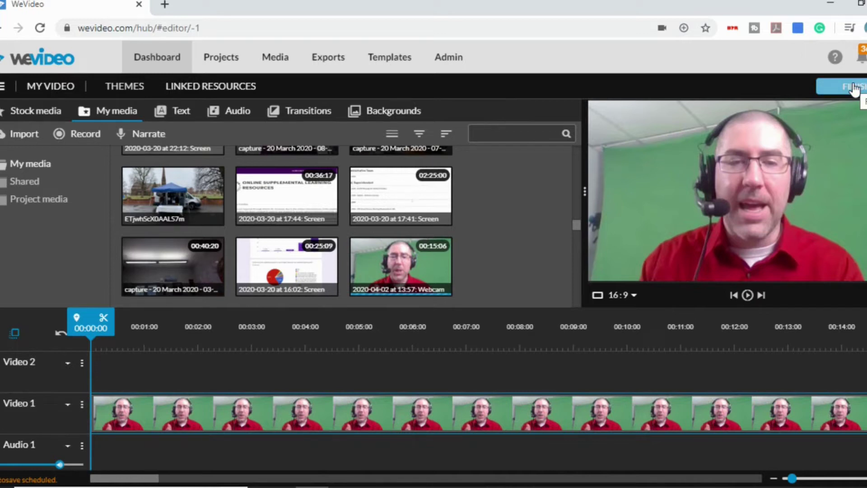
Step: Delete the webcam clip from Video 1 and set up a new Screen recording
left_click(441, 405)
key("Delete")
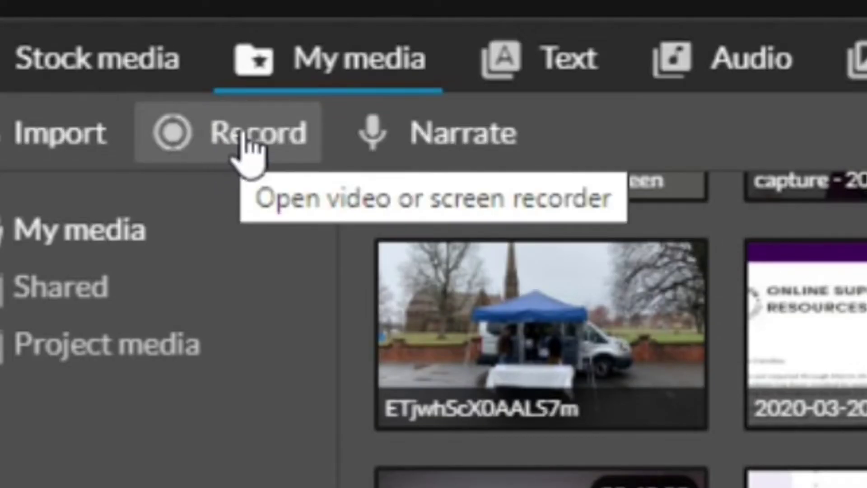
left_click(238, 138)
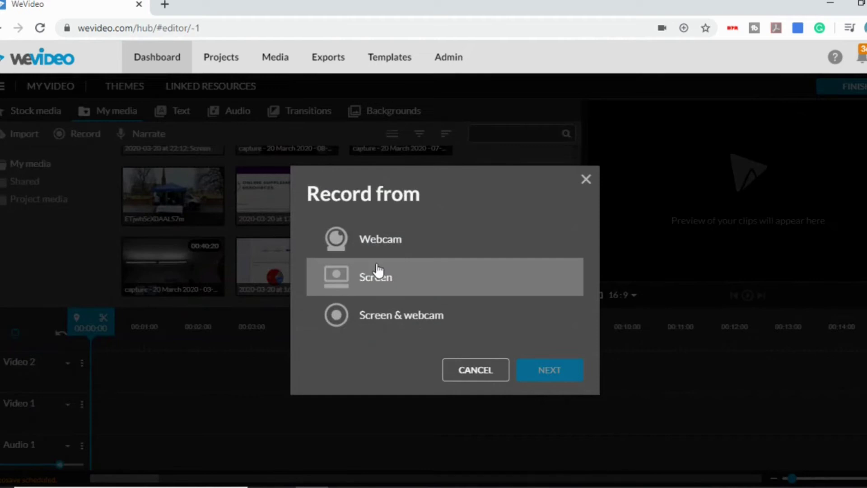
left_click(392, 279)
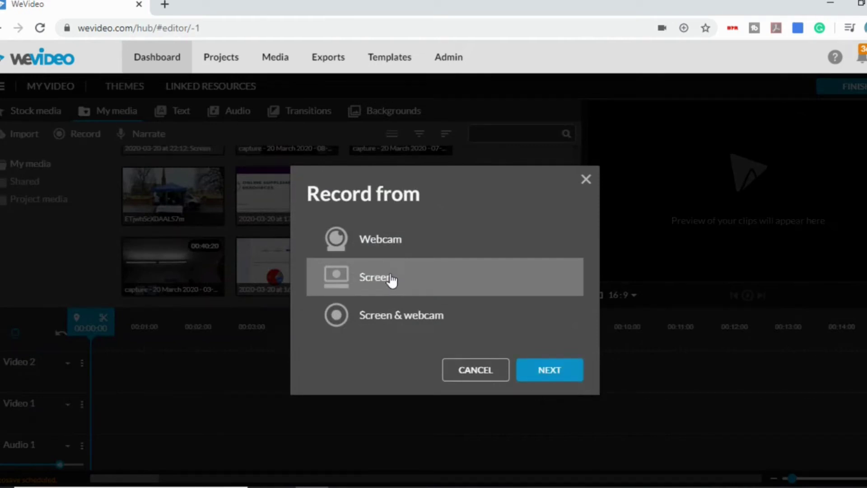
left_click(538, 370)
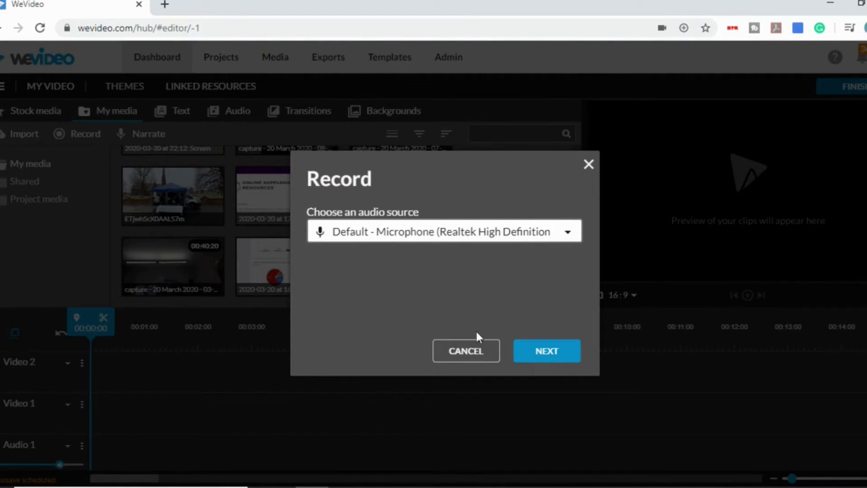
left_click(527, 352)
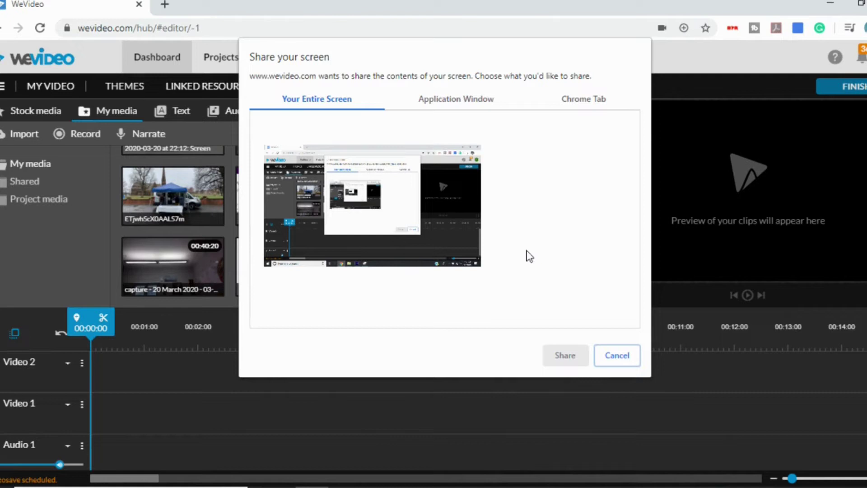
Step: Share Your Entire Screen to begin the screen recording
left_click(469, 105)
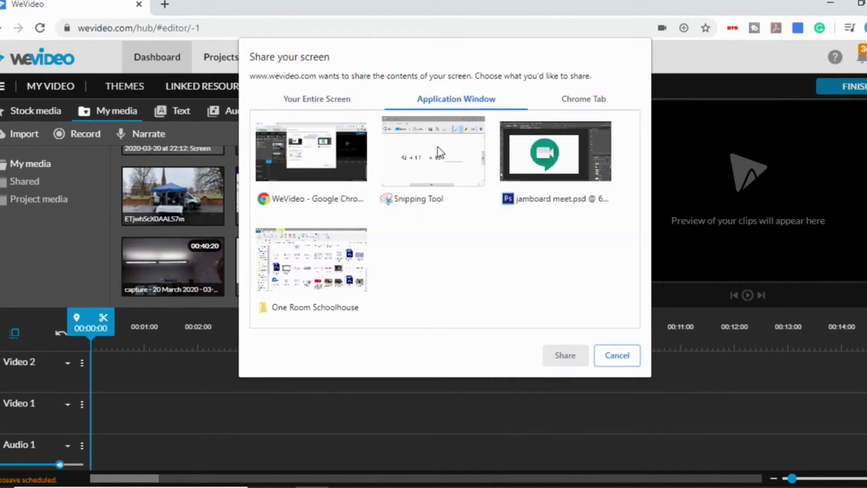
left_click(316, 143)
left_click(578, 99)
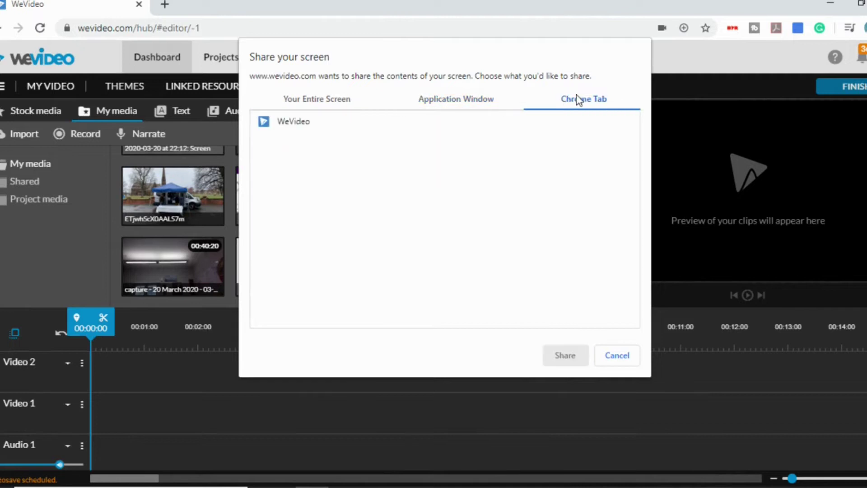
left_click(305, 102)
left_click(374, 247)
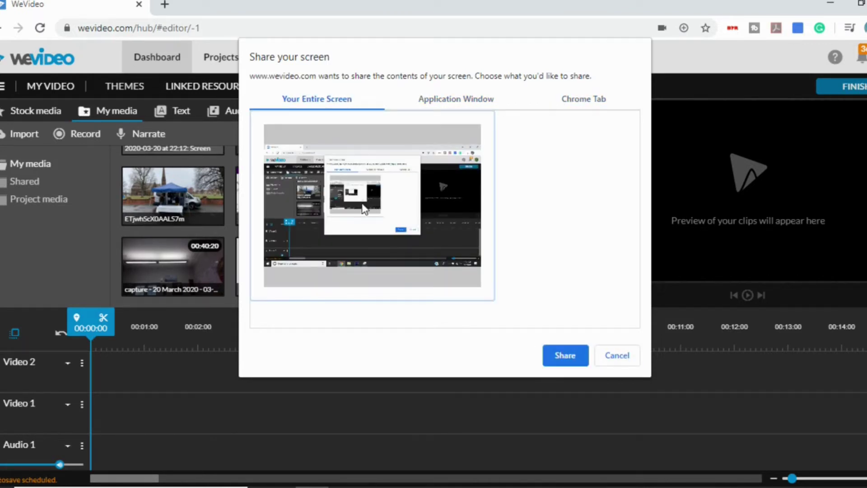
left_click(570, 356)
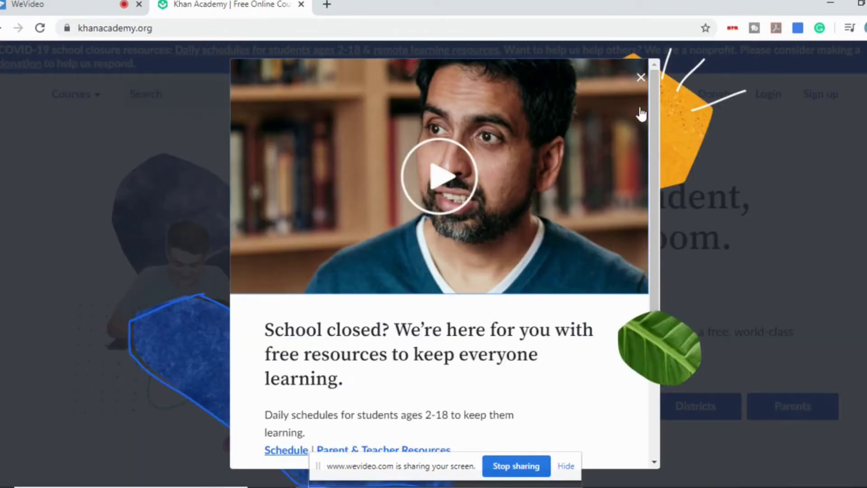
Step: Close the Khan Academy school-closure popup, stop screen sharing, and return to the WeVideo tab
left_click(641, 79)
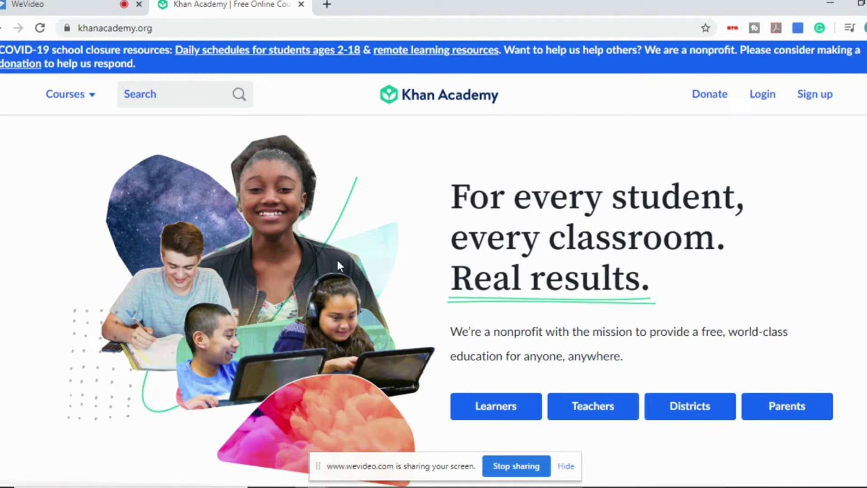
left_click(510, 466)
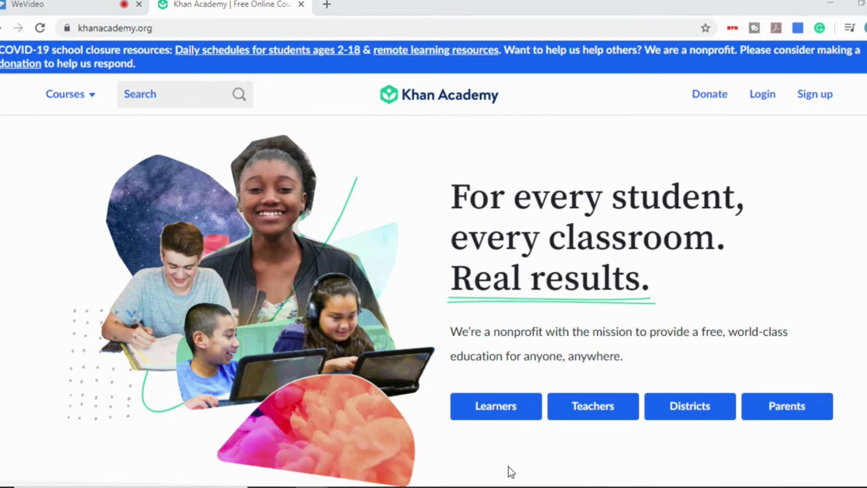
left_click(46, 5)
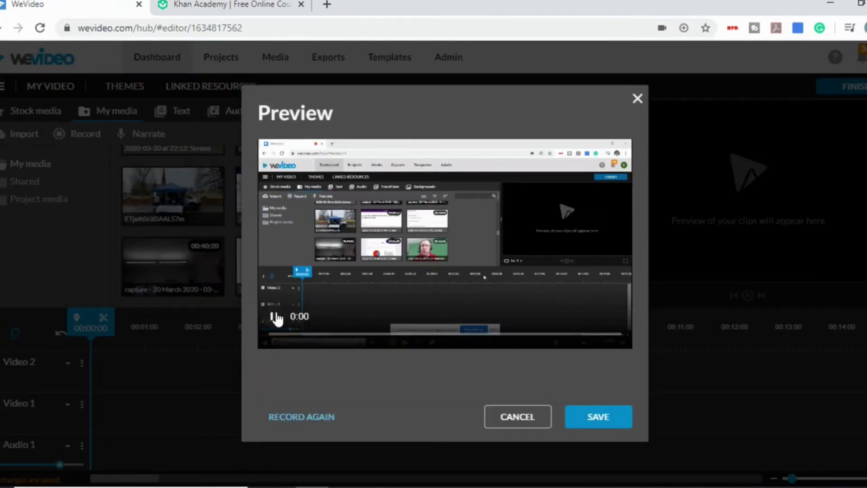
Step: Stop the preview playback and save the screen recording to Video 1
left_click(274, 318)
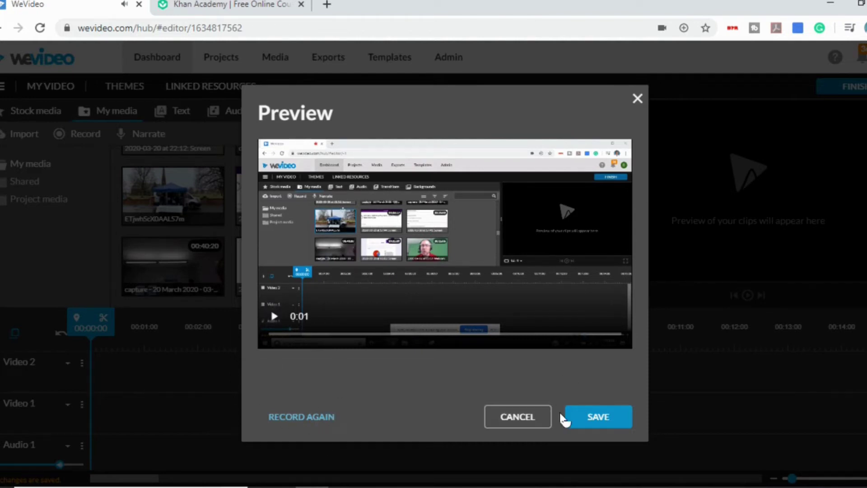
left_click(601, 417)
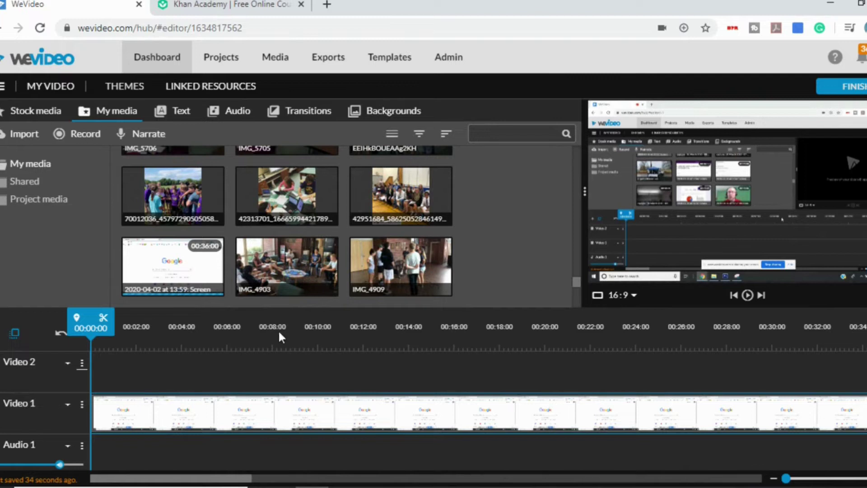
Step: Split the screen-recording clip at 00:32:20 and delete the portion after it
left_click(93, 417)
left_click_drag(91, 409, 140, 411)
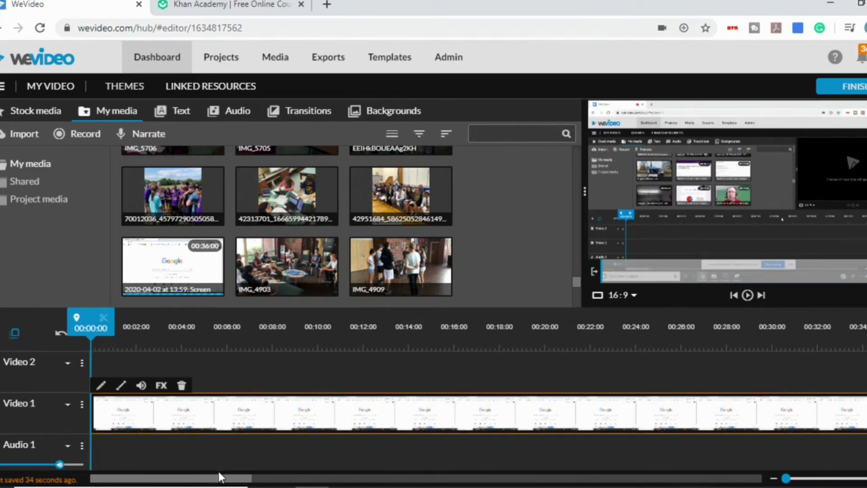
left_click_drag(218, 478, 311, 444)
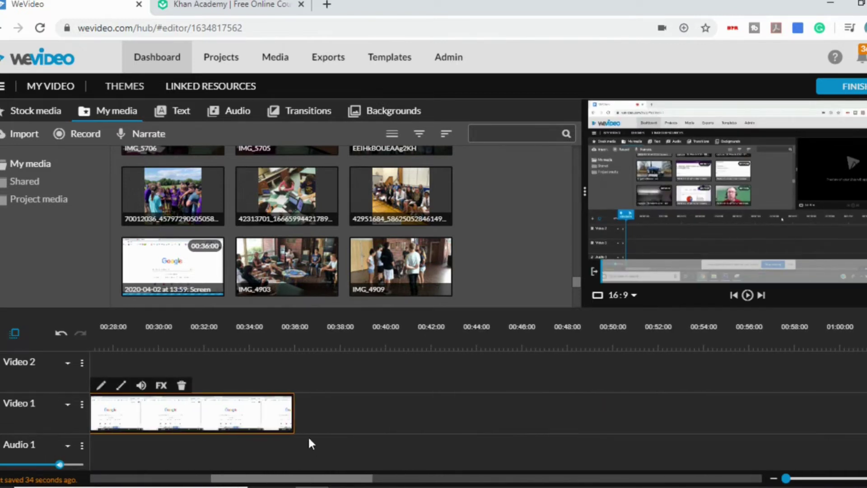
mouse_move(290, 400)
left_mouse_down()
mouse_move(248, 412)
mouse_move(267, 414)
mouse_move(240, 412)
mouse_move(291, 412)
left_mouse_up()
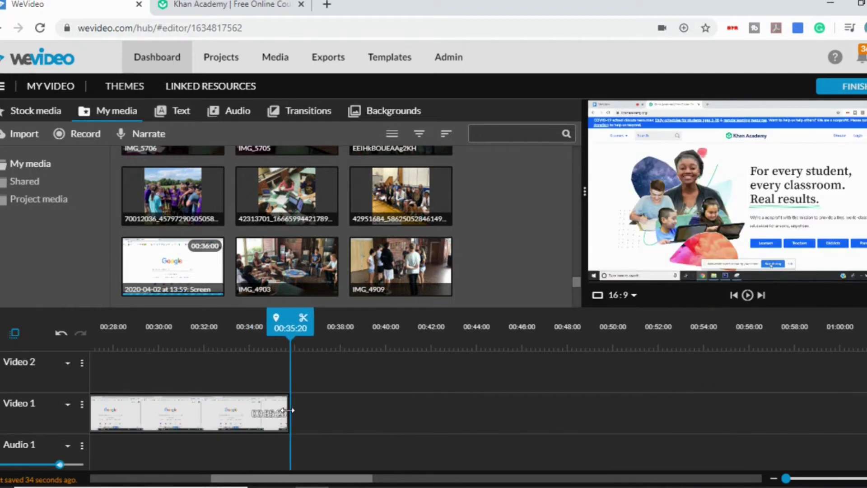
left_click(223, 337)
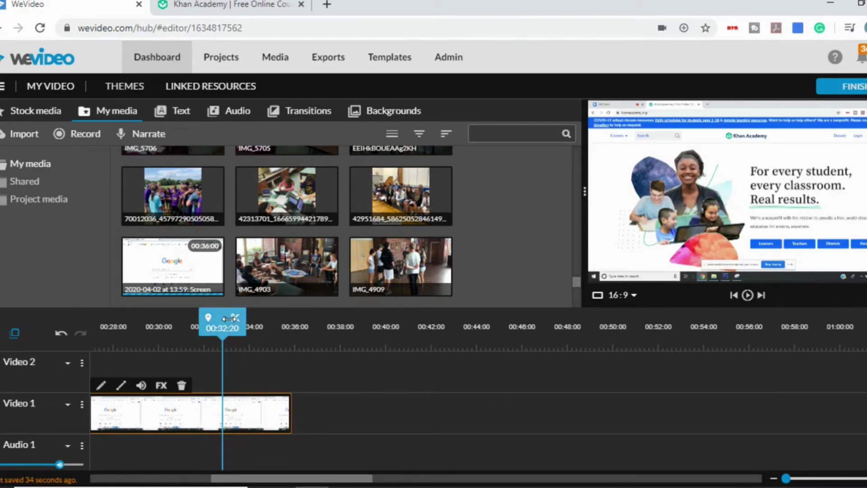
left_click(235, 322)
left_click(253, 413)
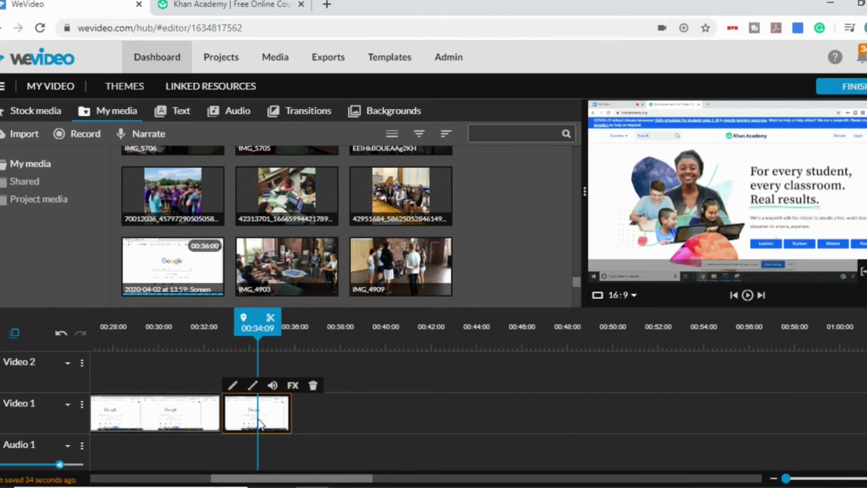
left_click(314, 385)
left_click_drag(330, 480, 162, 465)
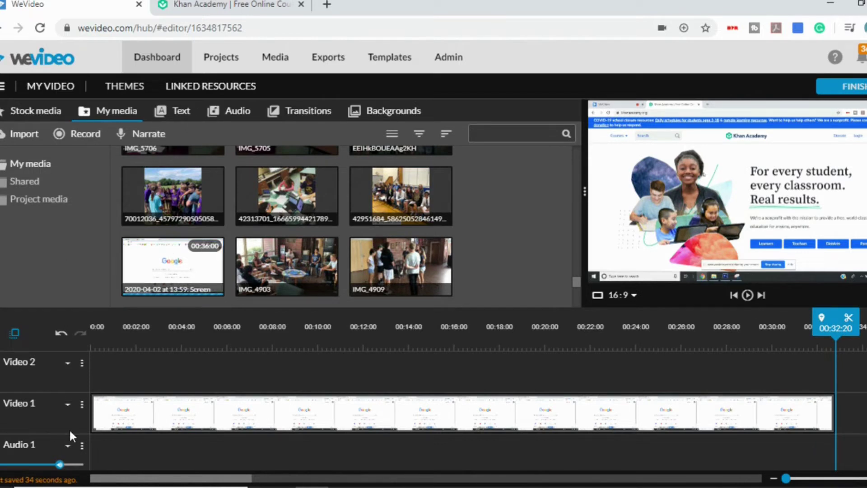
Step: Add Inspiration - Mega Music to Audio 1 and turn its volume almost fully down
left_click(231, 117)
left_click_drag(136, 188, 114, 454)
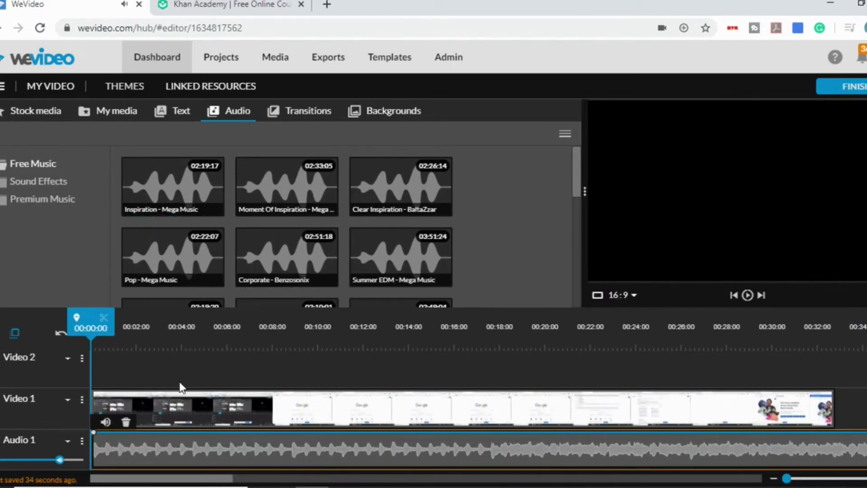
left_click(841, 332)
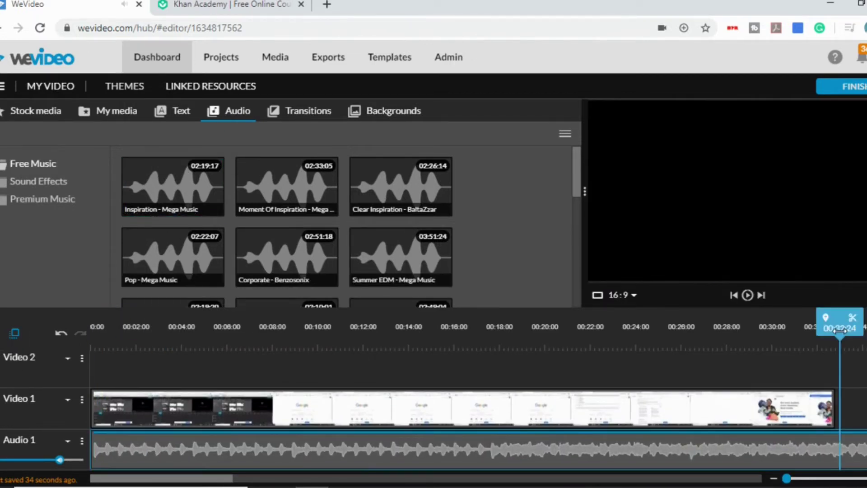
left_click(844, 445)
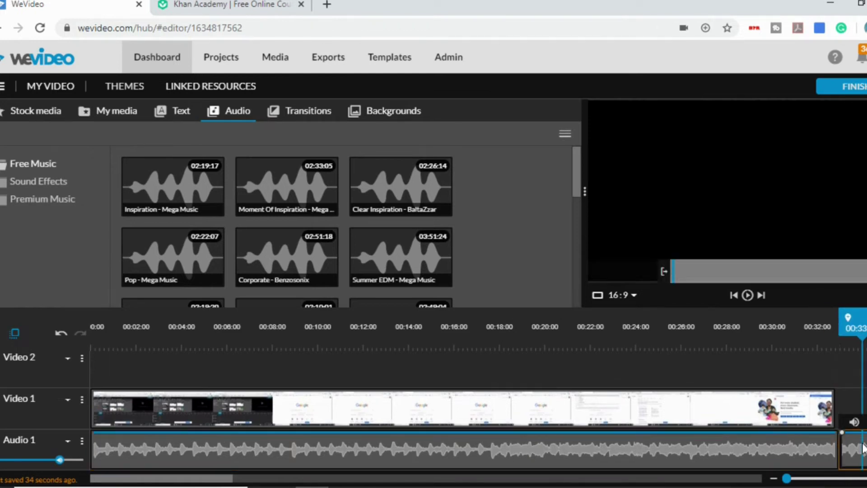
left_click(299, 333)
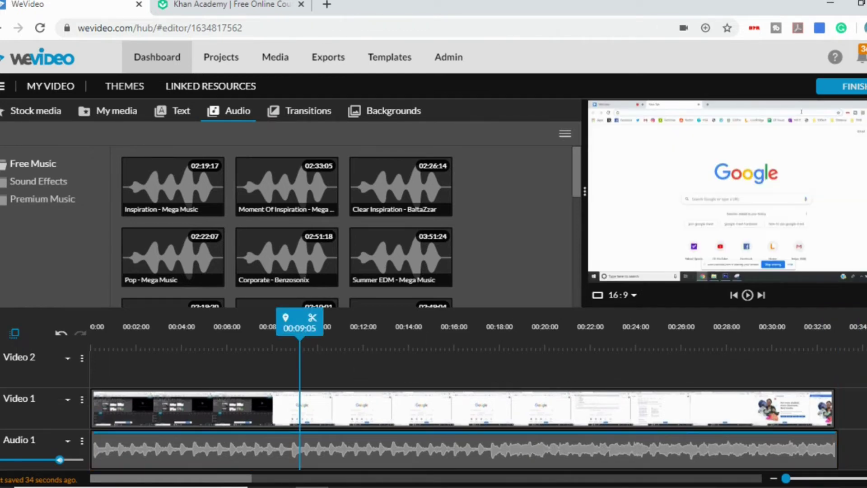
left_click_drag(60, 460, 3, 460)
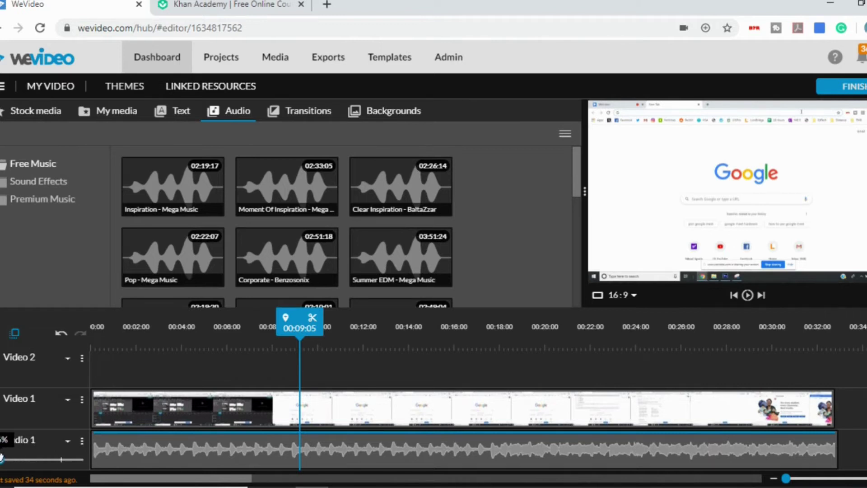
Step: Delete the music clip and the old screen recording clip from the timeline
left_click(192, 444)
key("Delete")
left_click(244, 407)
key("Delete")
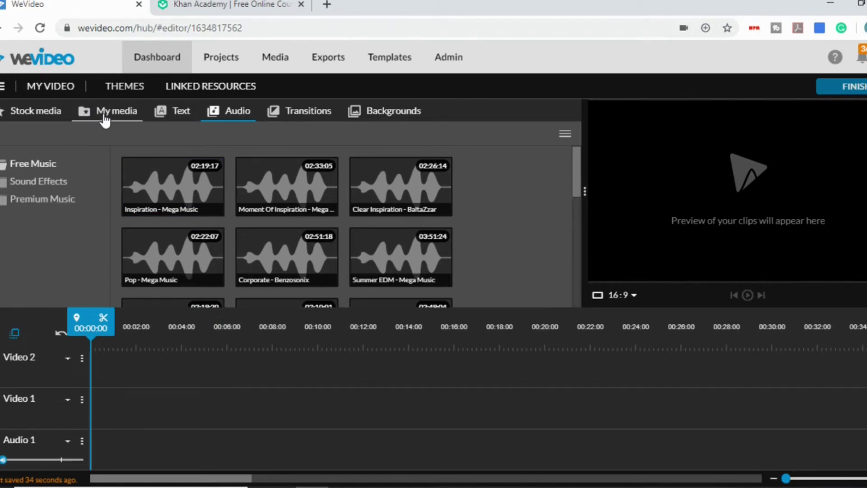
Step: Start a Screen & webcam recording that shares only the Chrome tab 'Khan Academy'
left_click(117, 113)
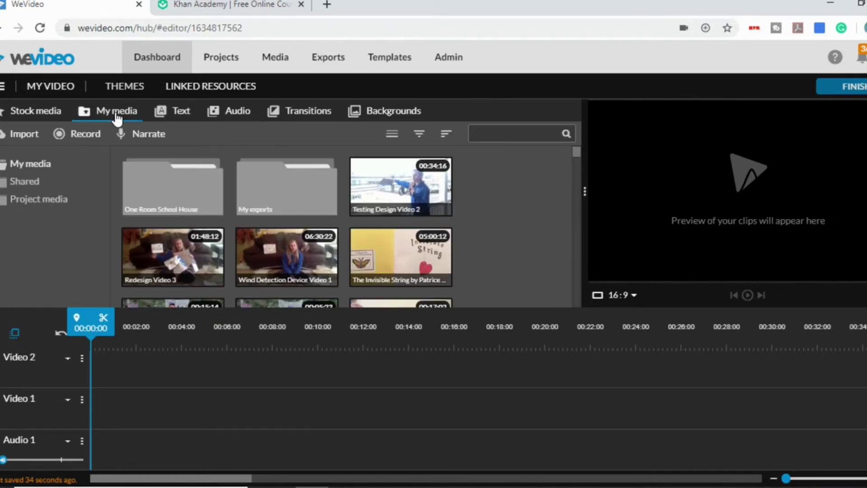
left_click(69, 137)
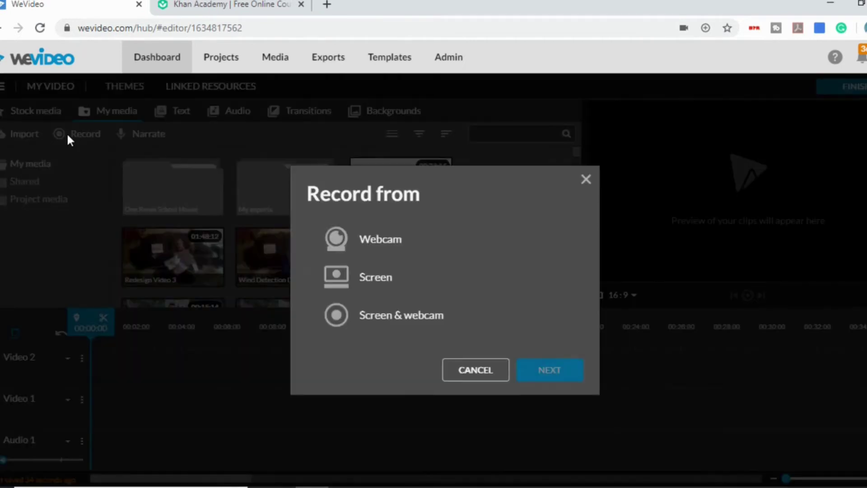
left_click(365, 320)
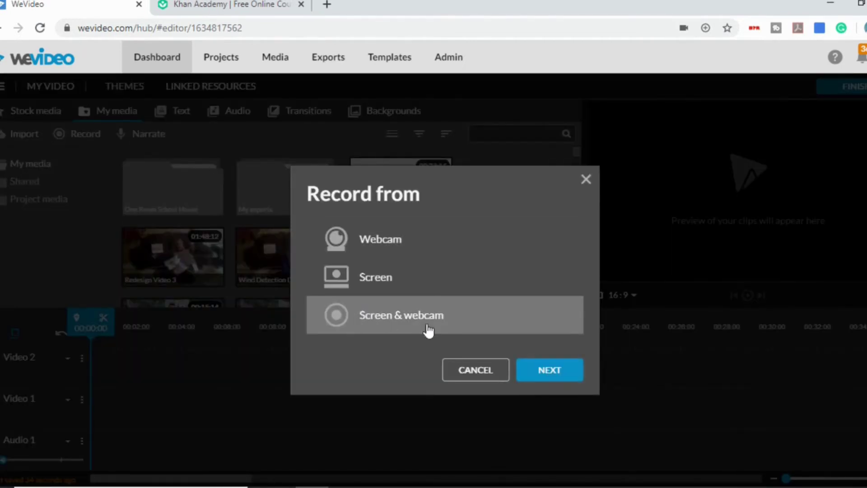
left_click(545, 372)
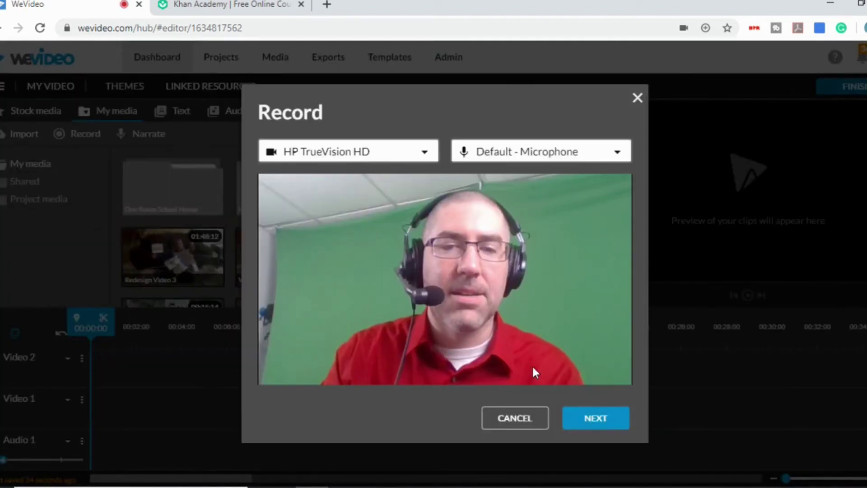
left_click(591, 424)
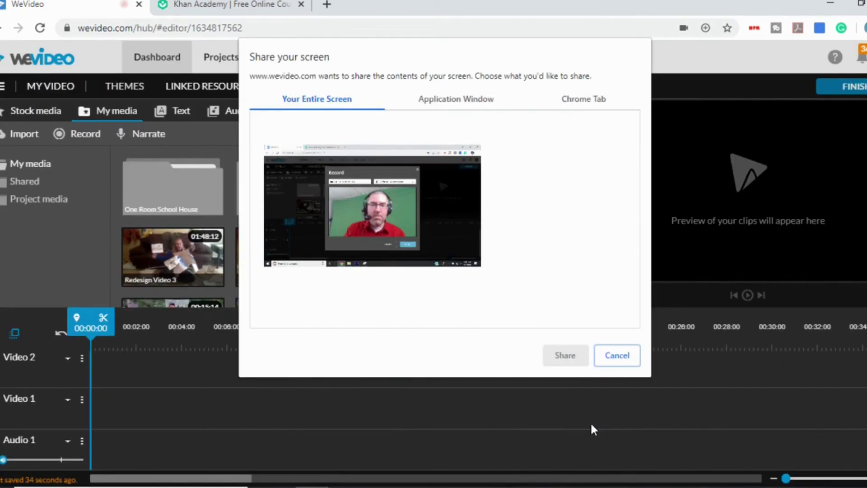
left_click(416, 186)
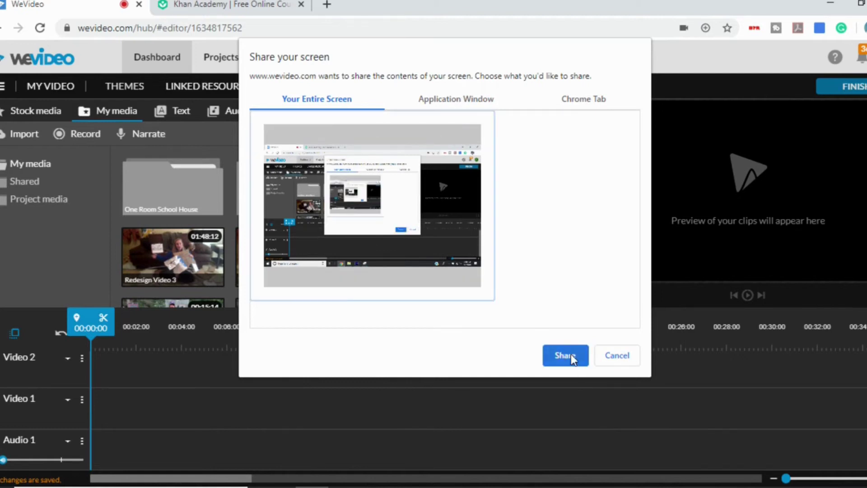
left_click(588, 98)
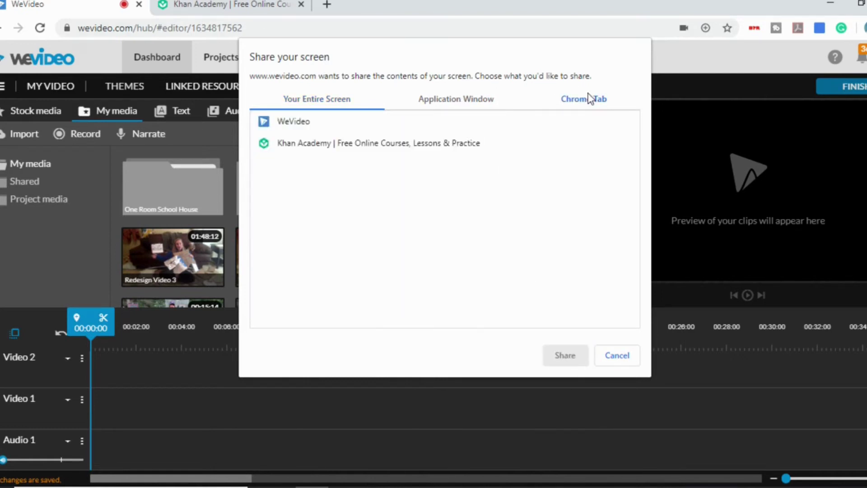
left_click(411, 145)
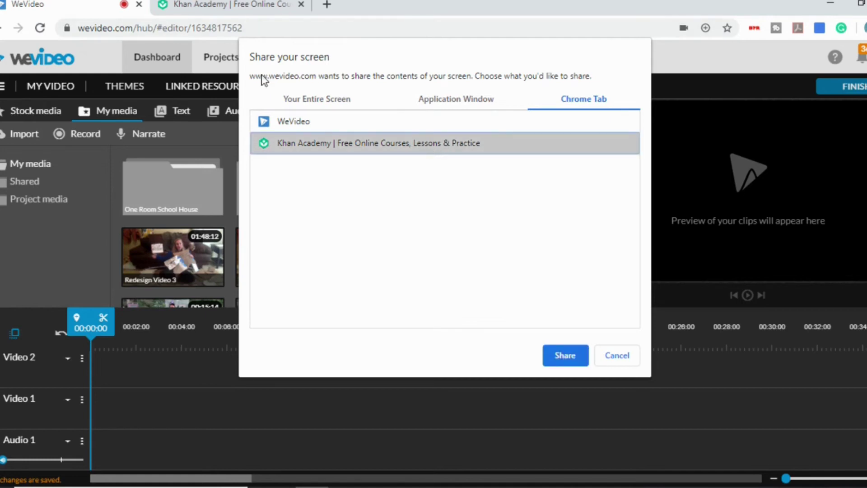
left_click(567, 363)
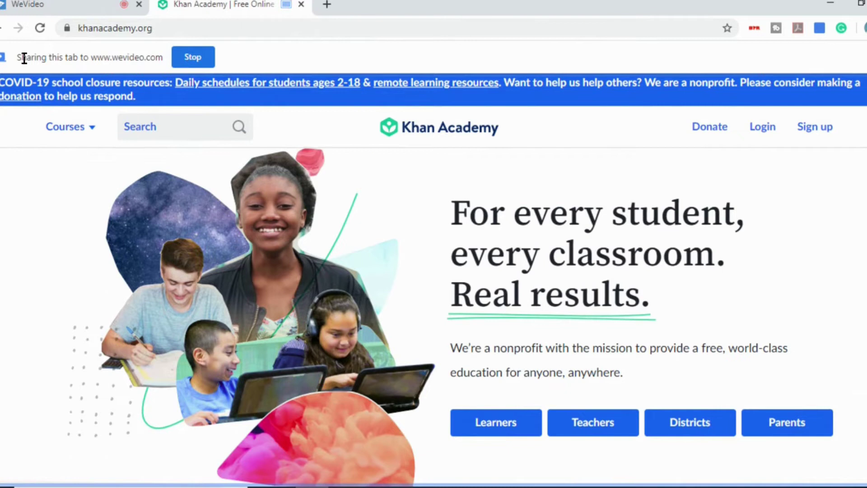
Step: Go to Courses > Early math > Counting, play 'Counting with small numbers', then pause it
left_click(90, 3)
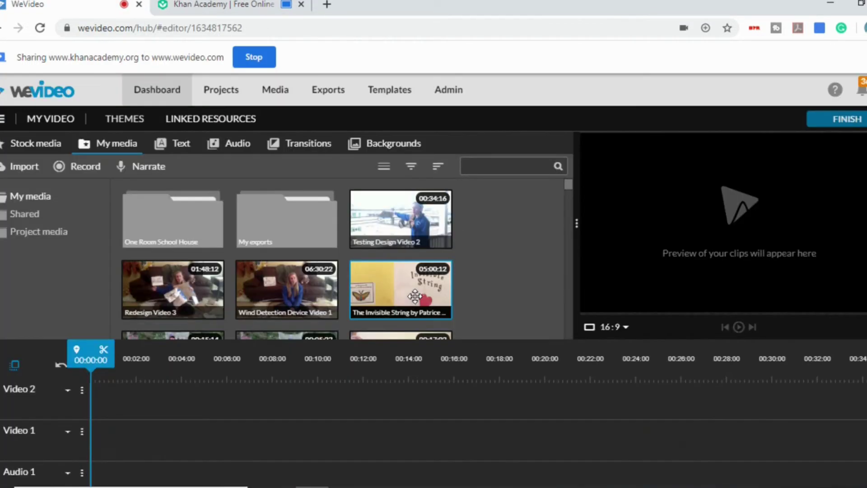
left_click(210, 3)
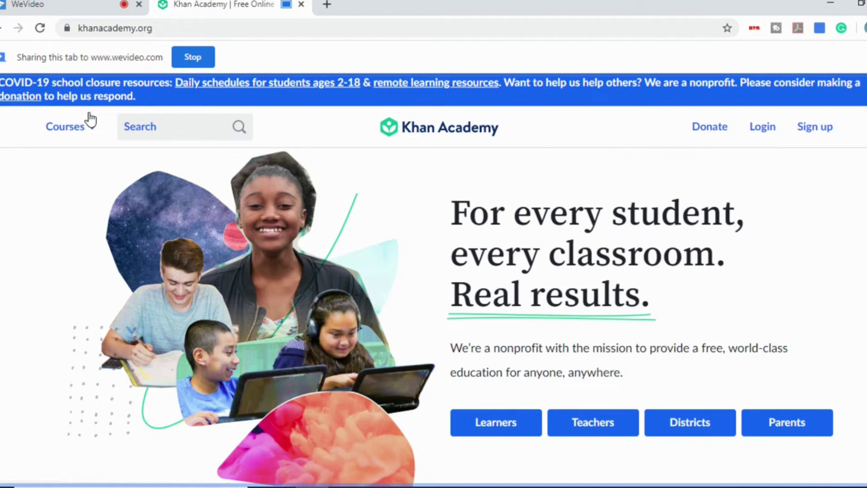
left_click(70, 131)
left_click(85, 210)
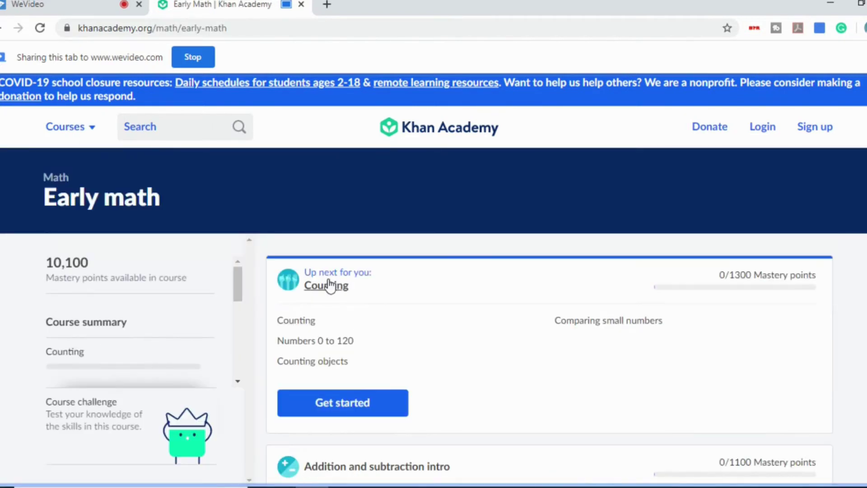
left_click(330, 282)
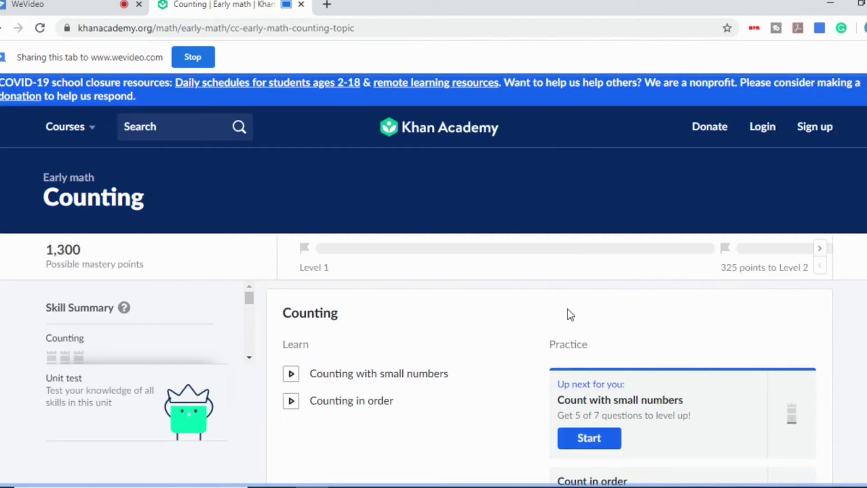
left_click(291, 373)
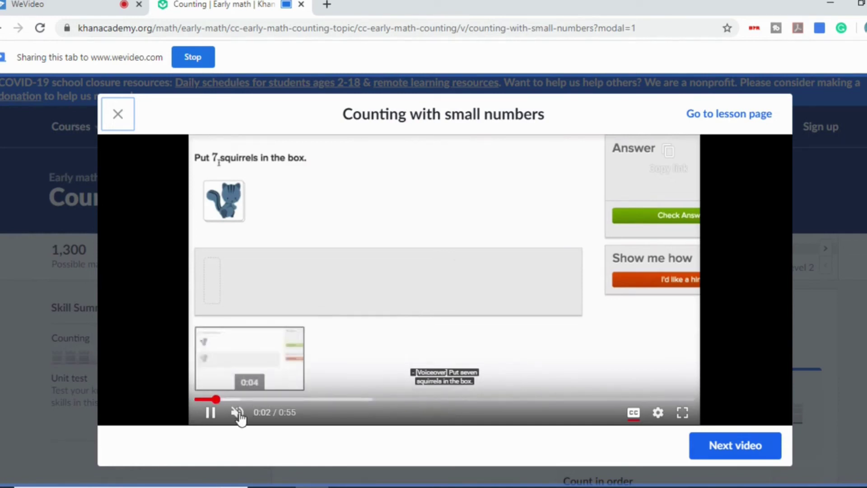
left_click(210, 414)
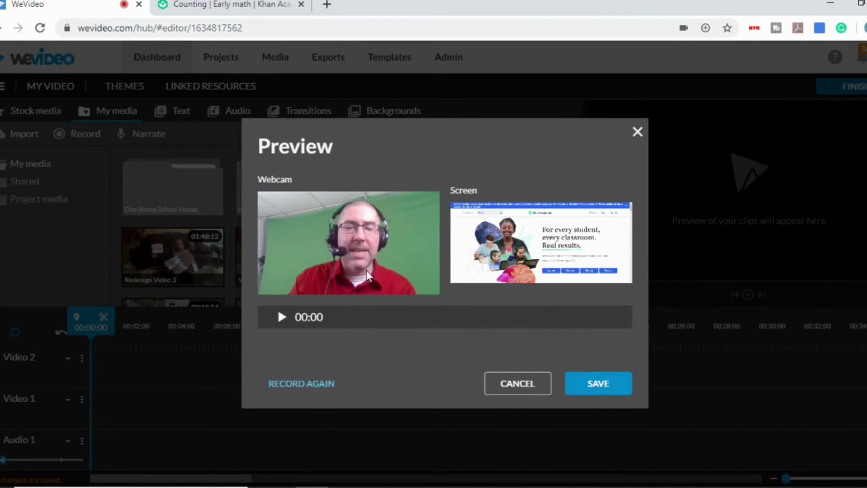
Step: Play back the recording preview, then save its Screen and Webcam clips to the project
left_click(283, 317)
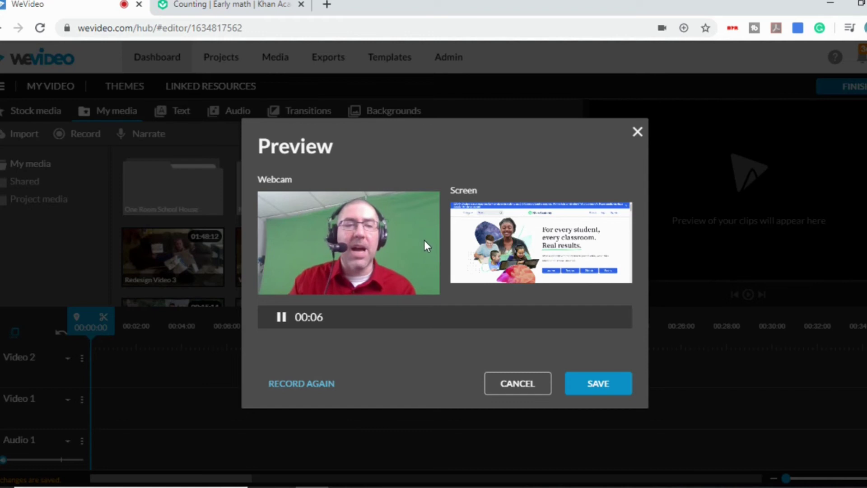
left_click(594, 382)
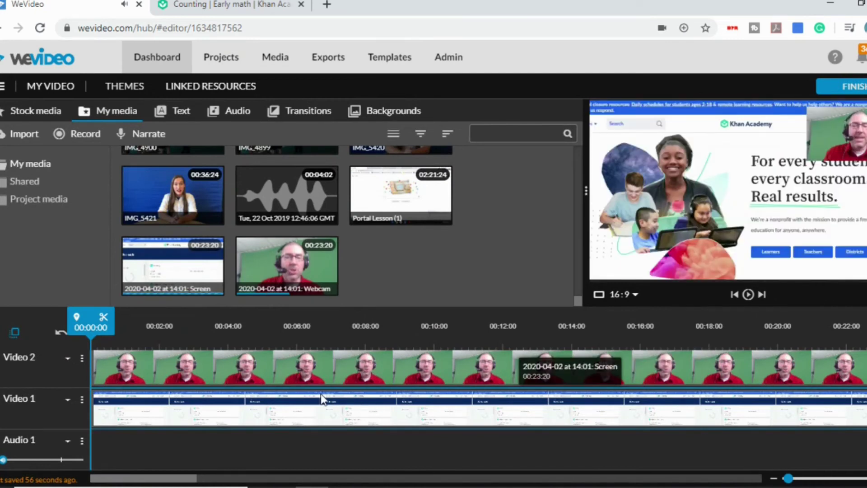
left_click_drag(106, 329, 72, 342)
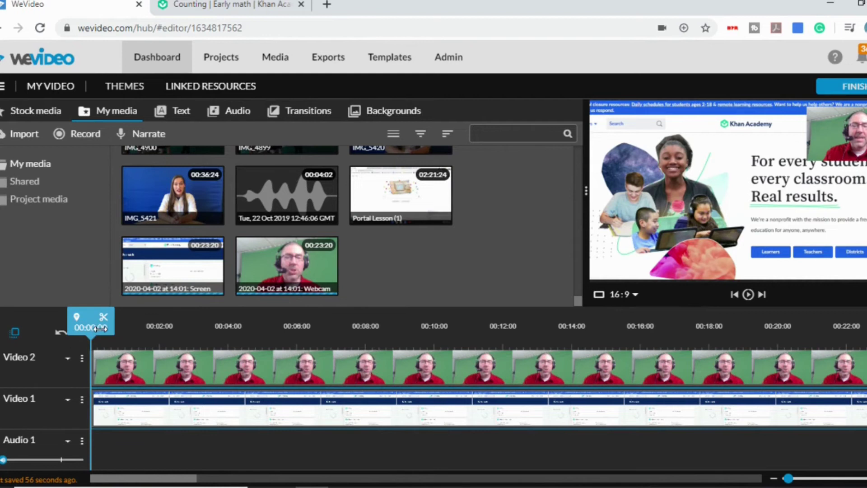
key("space")
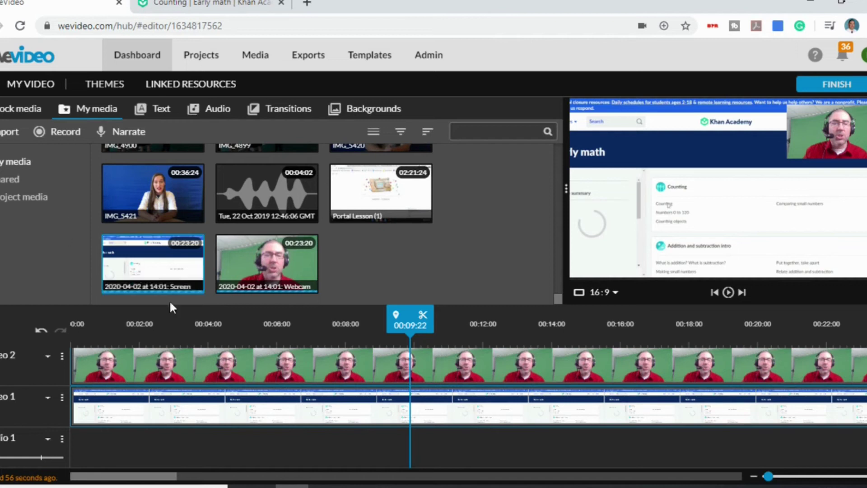
Step: Select the webcam clip on Video 2 and open its Transform editor
left_click(97, 359)
mouse_move(86, 368)
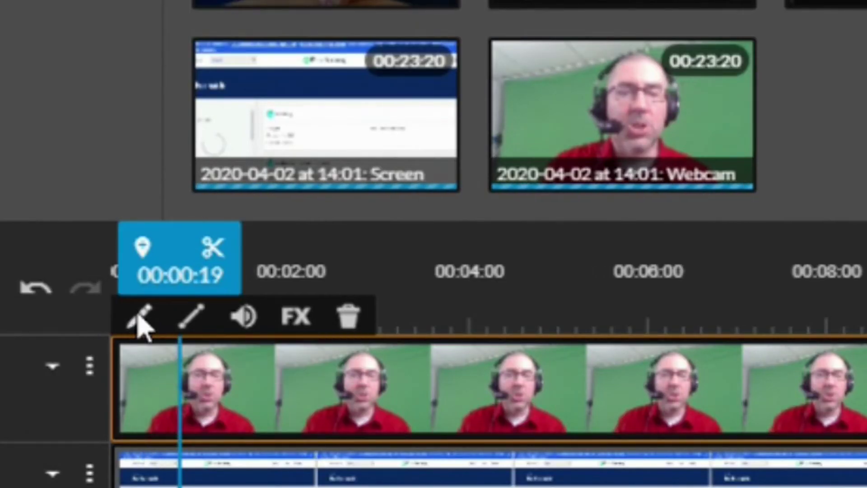
left_click(142, 316)
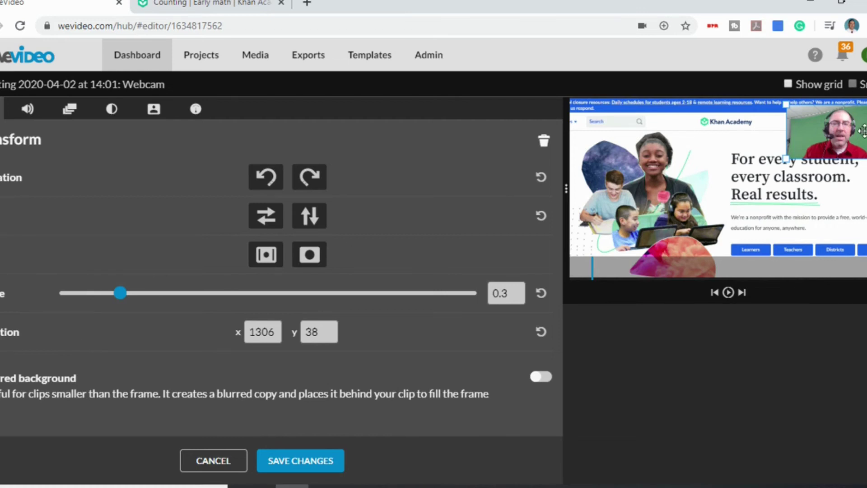
Step: Shrink the webcam overlay to 0.16 scale and drag it into the bottom-left corner
left_click_drag(863, 131, 657, 230)
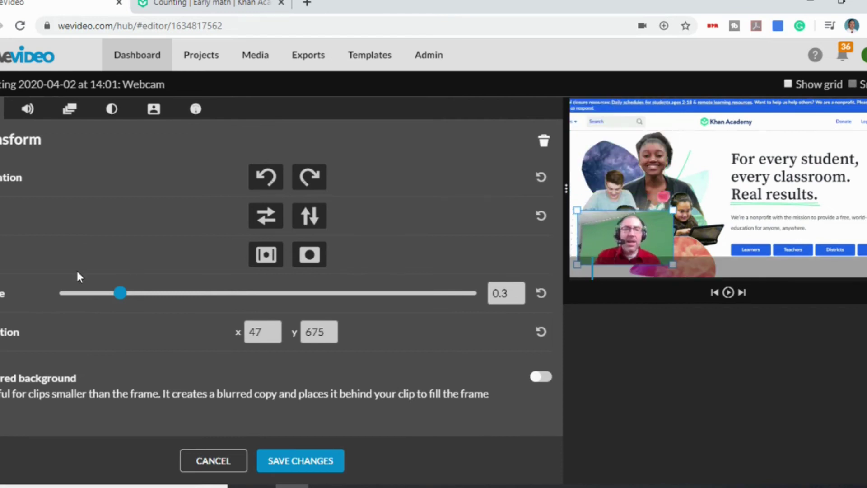
left_click_drag(119, 296, 71, 308)
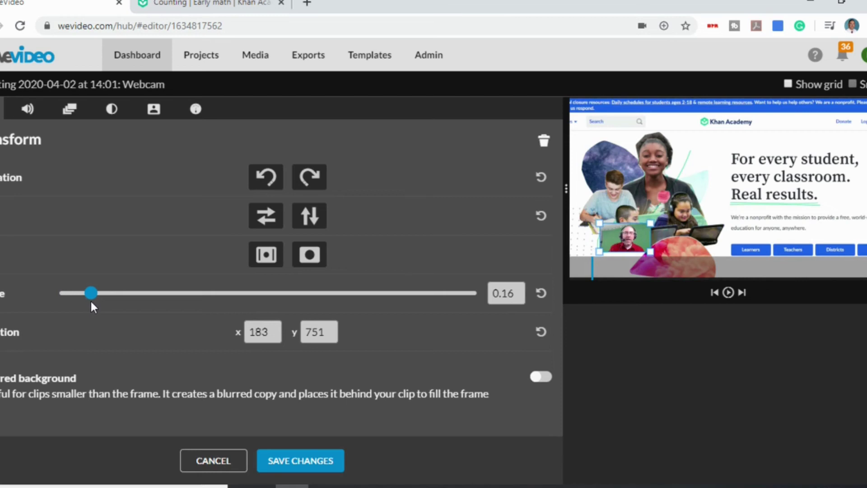
left_click_drag(623, 232, 591, 255)
Step: Save the webcam changes, finish the project and accept the title 'My Video 1' to reach Export Options
left_click(297, 461)
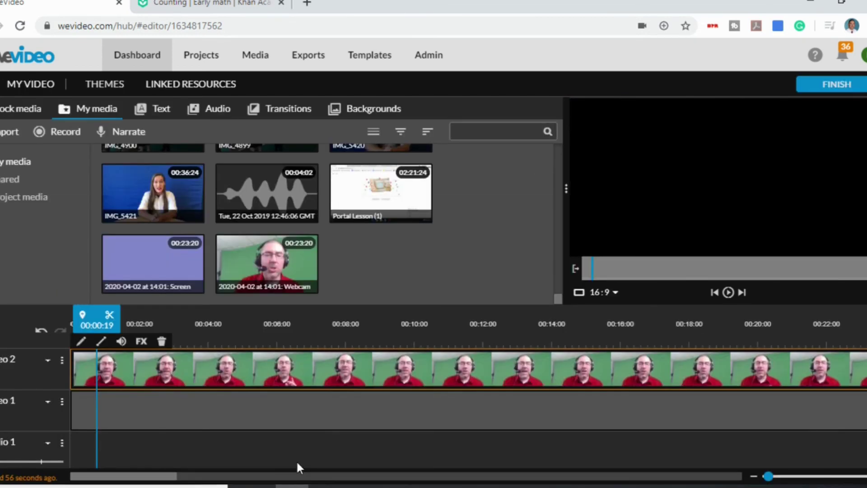
left_click(839, 86)
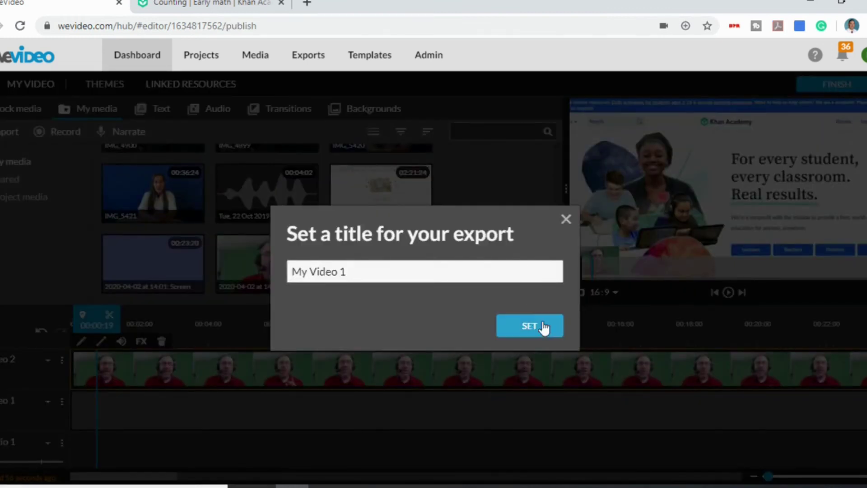
left_click(543, 324)
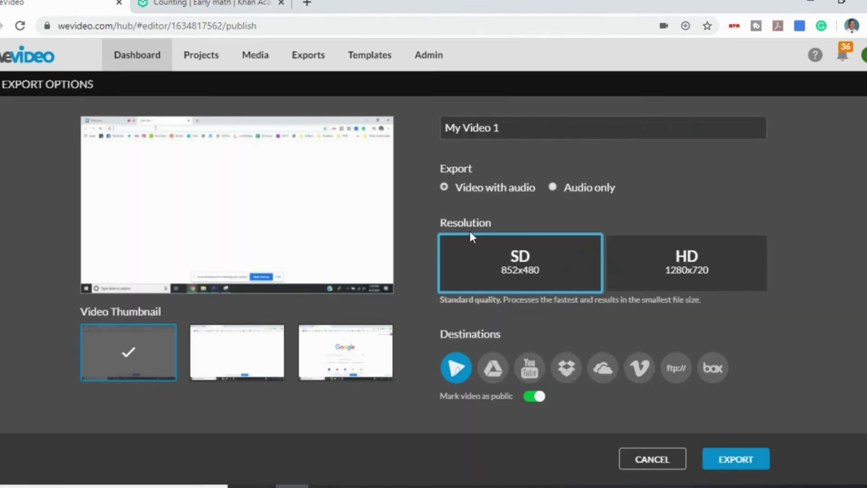